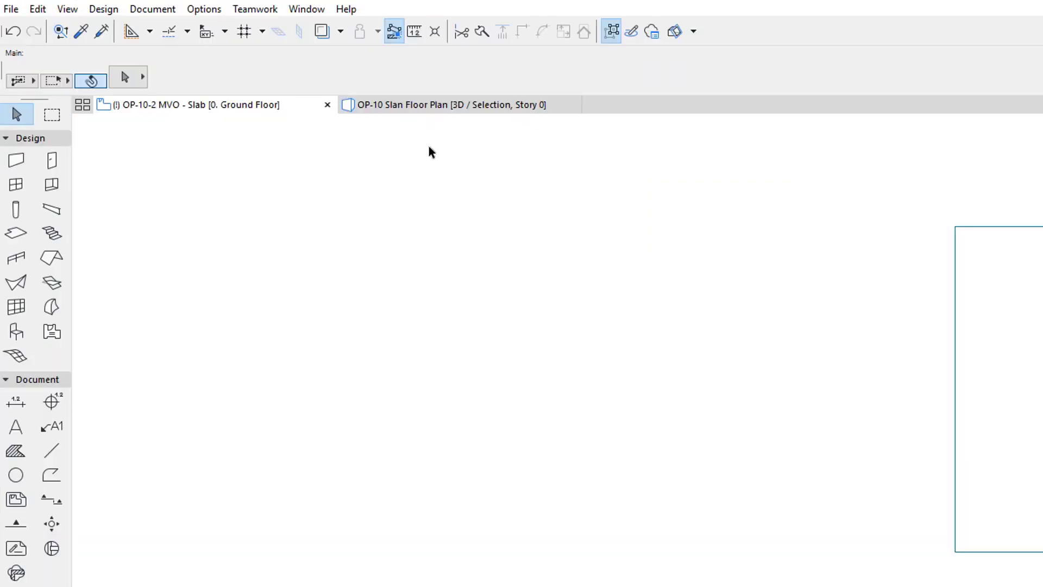
Open Model View Options for 02 Drafting and list the Slab adjoining-edge choices, pointing to Eliminate
left_click(168, 13)
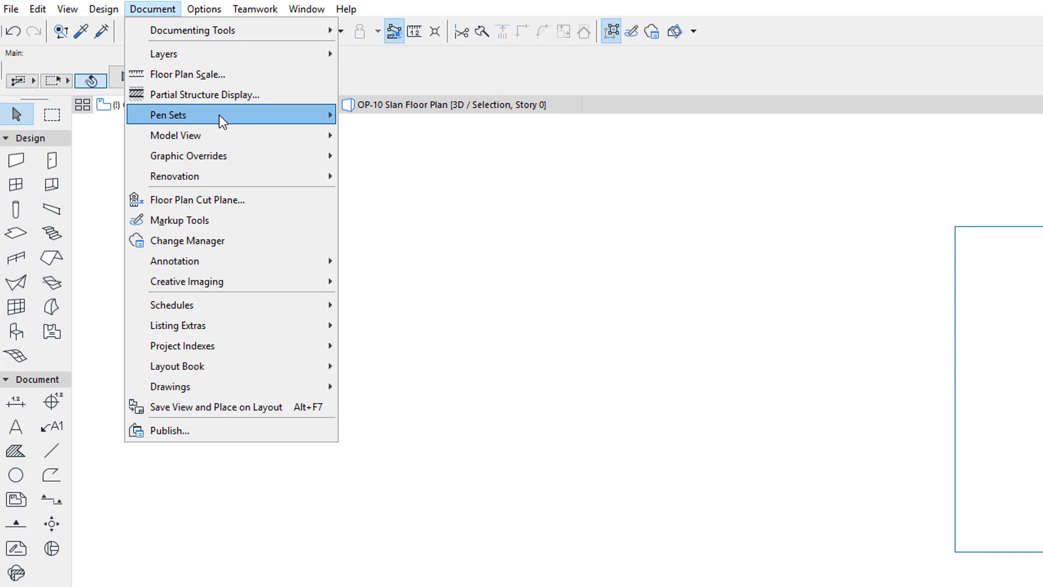
mouse_move(221, 135)
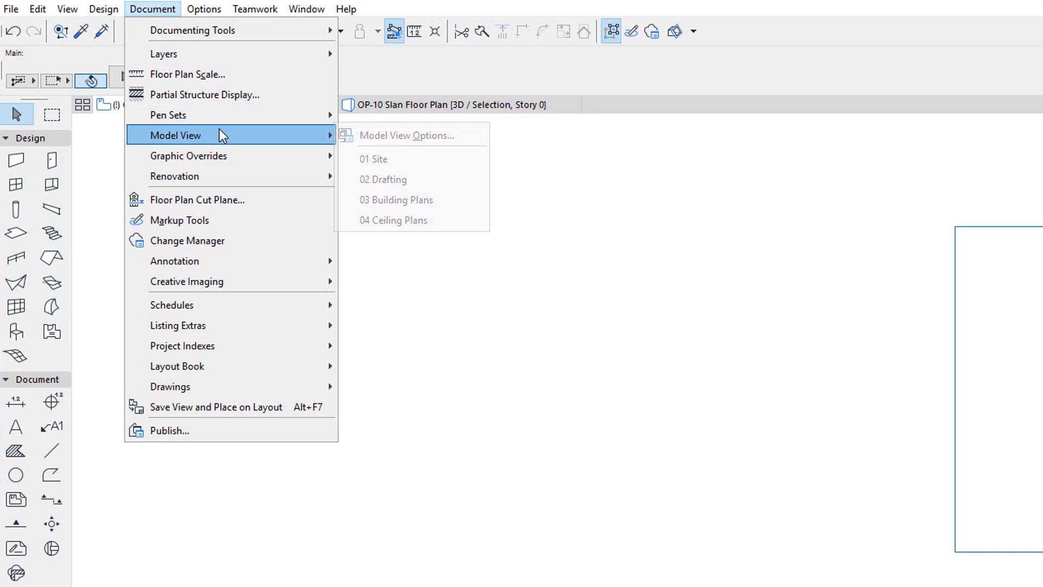
left_click(468, 135)
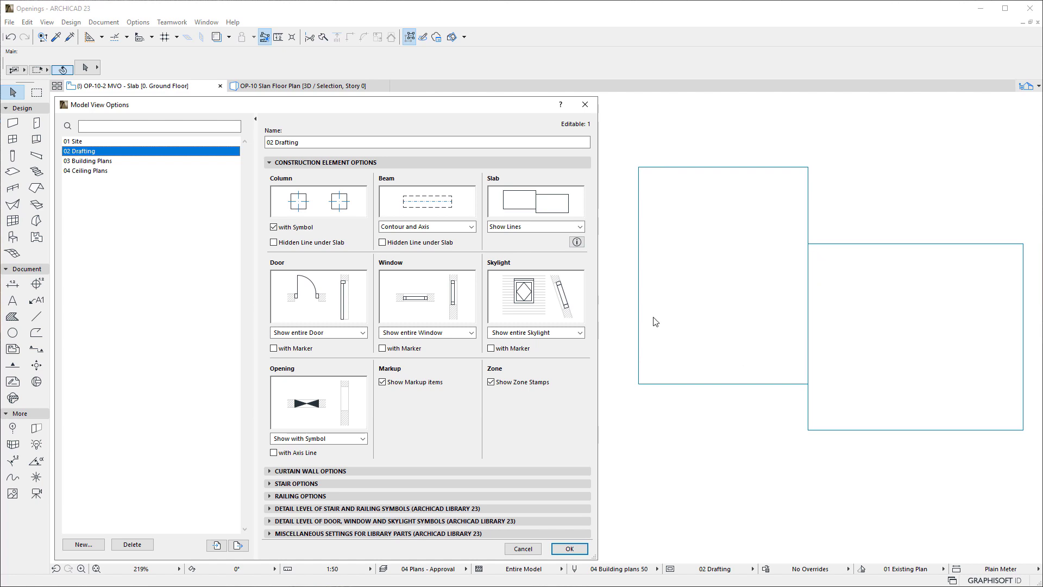
left_click(580, 226)
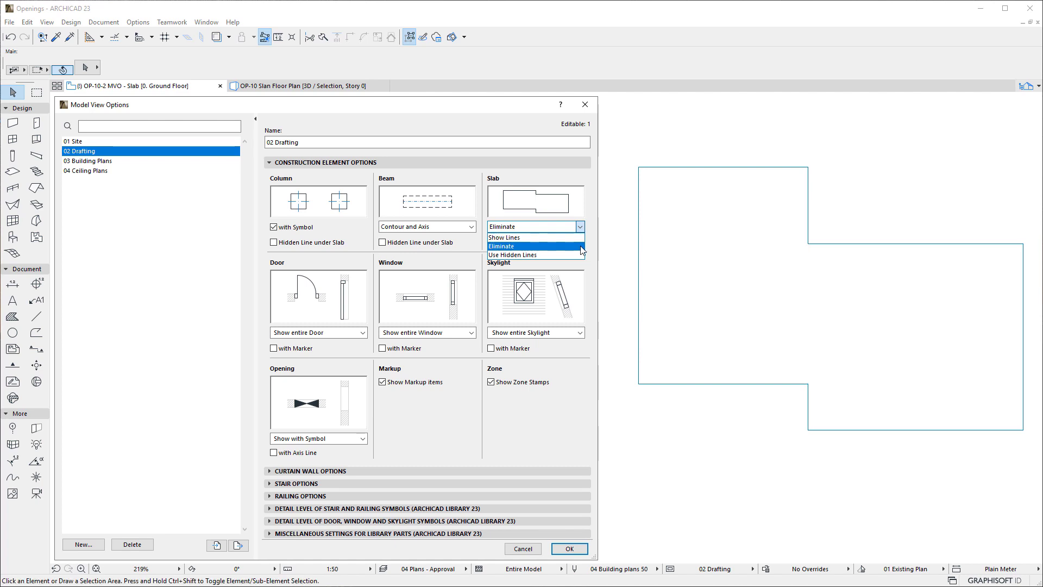
Try Slab: Eliminate, then switch it to Use Hidden Lines and apply the Model View Options
left_click(581, 247)
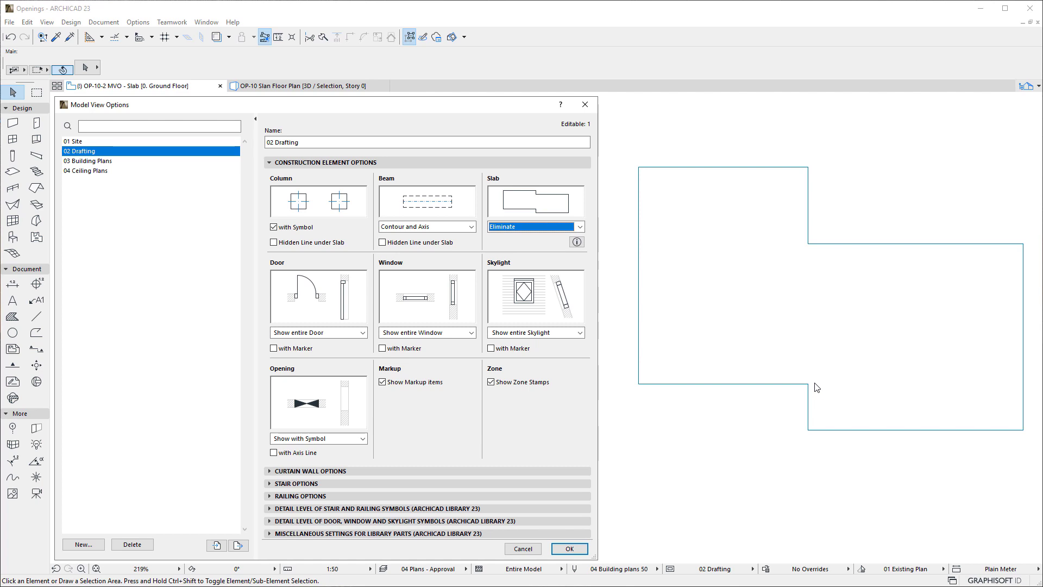
left_click(580, 226)
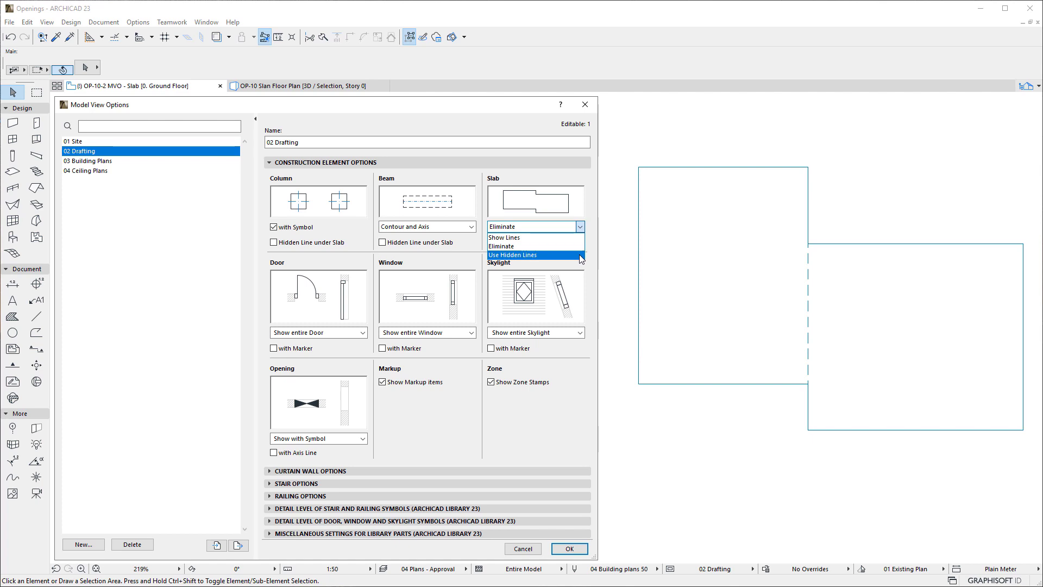
left_click(581, 259)
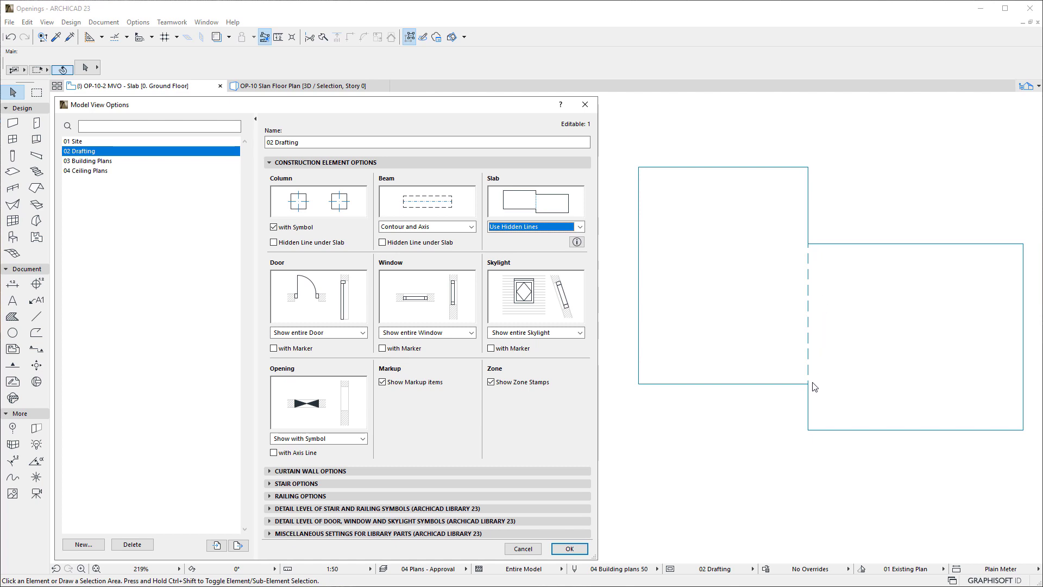
left_click(569, 548)
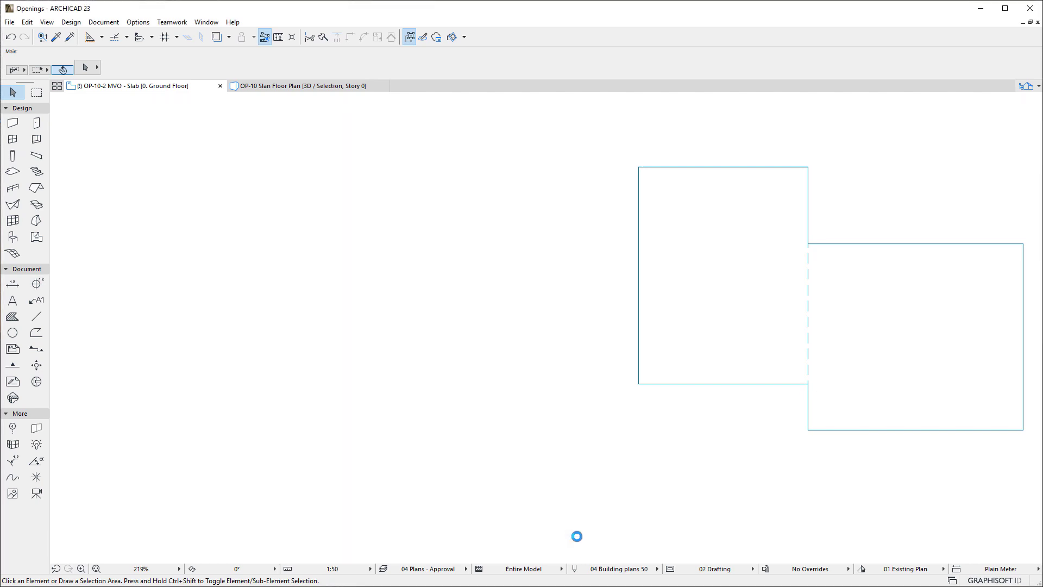
Review the left slab's Hidden Lines type and Hidden Line Pen under Outlines in Slab Selection Settings
left_click(766, 190)
left_click(85, 68)
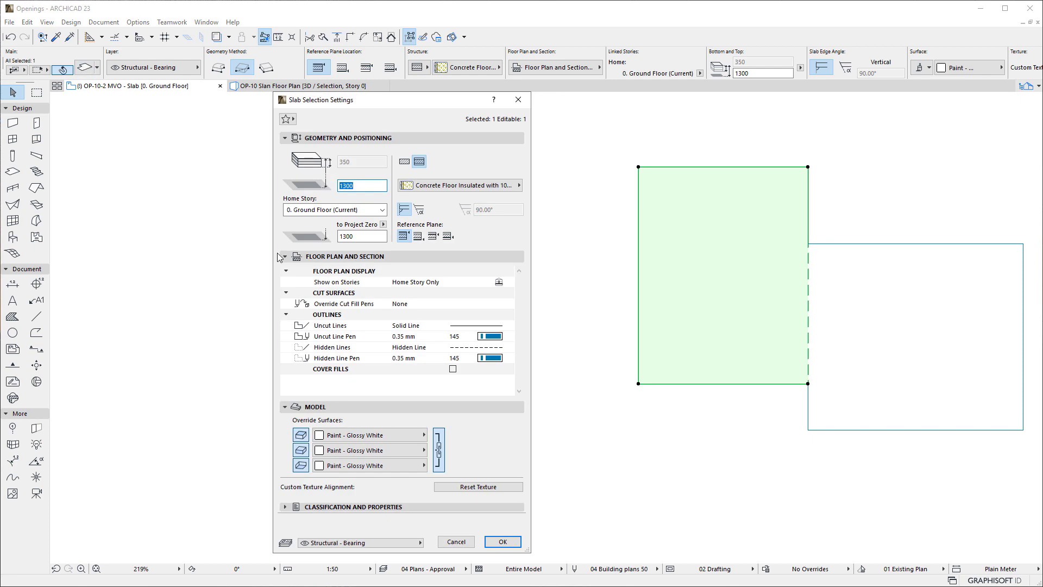
left_click(435, 349)
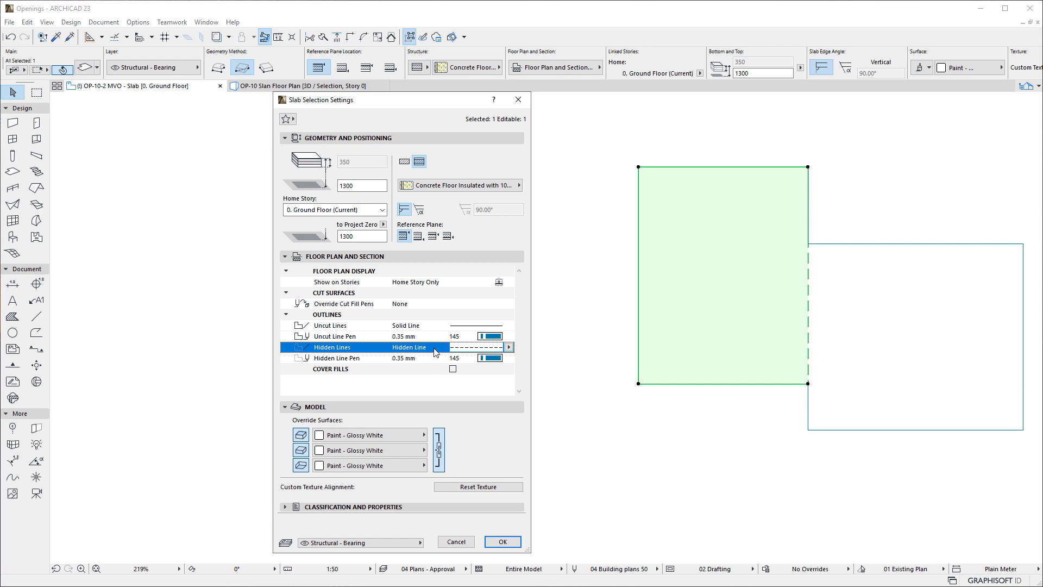
left_click(439, 359)
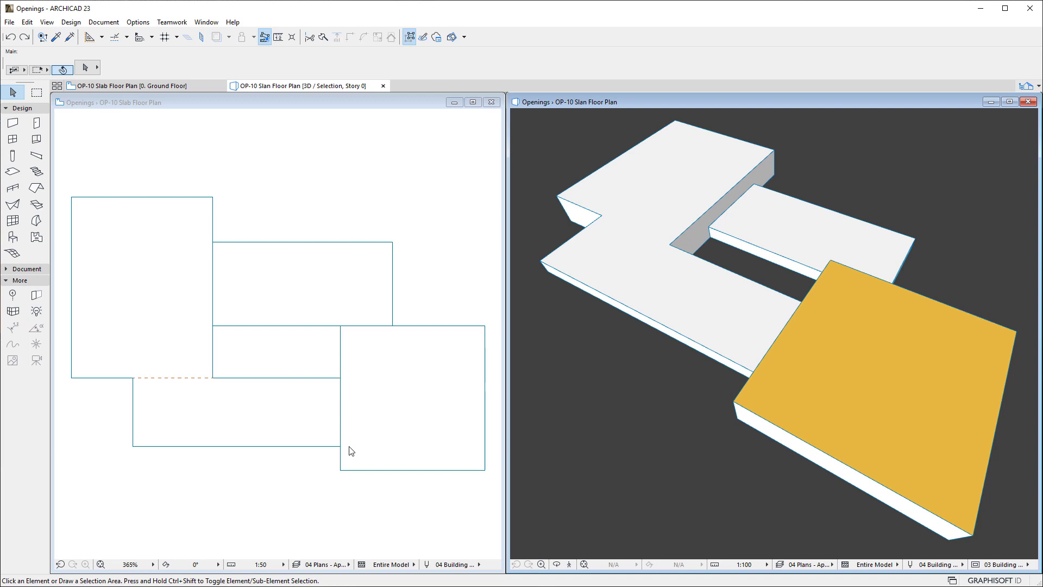
Elevate the narrow slab's top from 1100 to 1300 in the 3D view, then deselect it
left_click(769, 225)
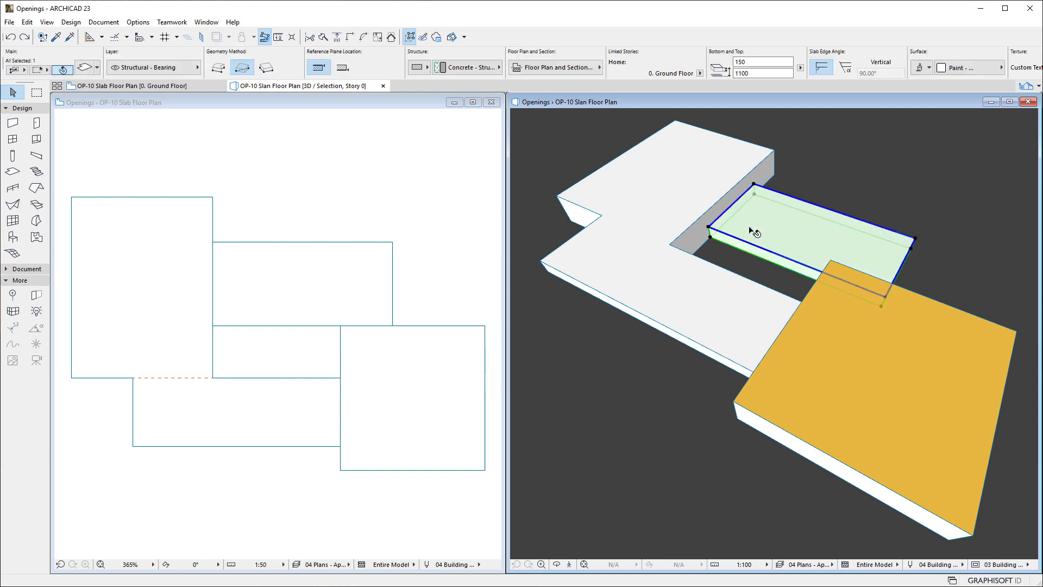
left_click(708, 227)
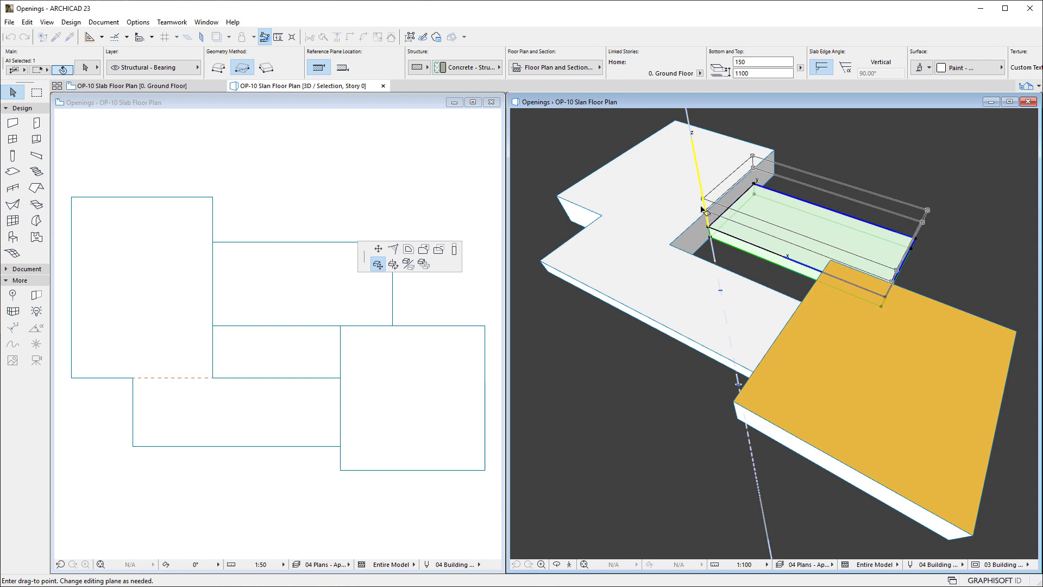
left_click(705, 213)
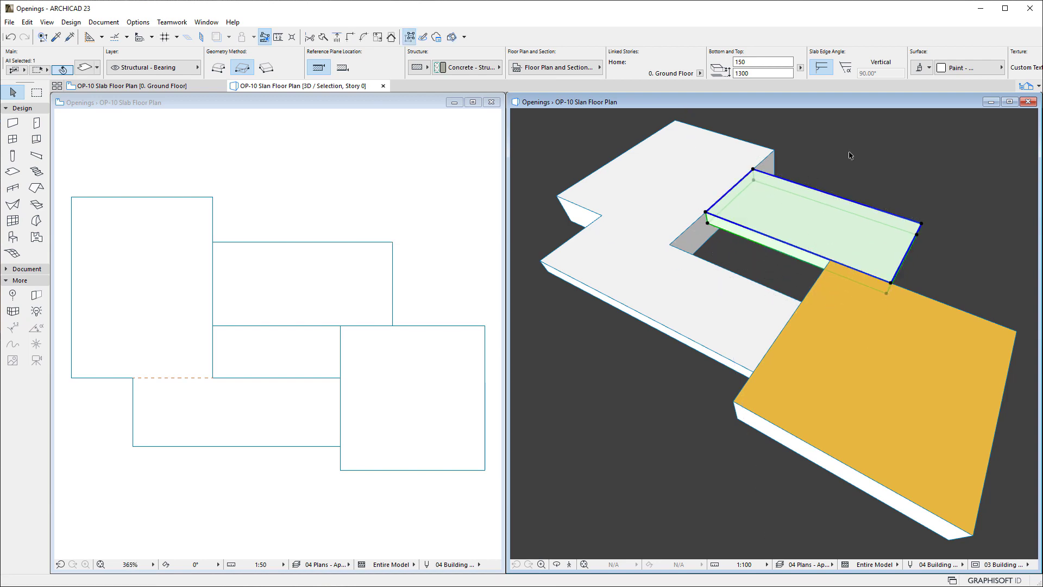
left_click(872, 145)
left_click(459, 218)
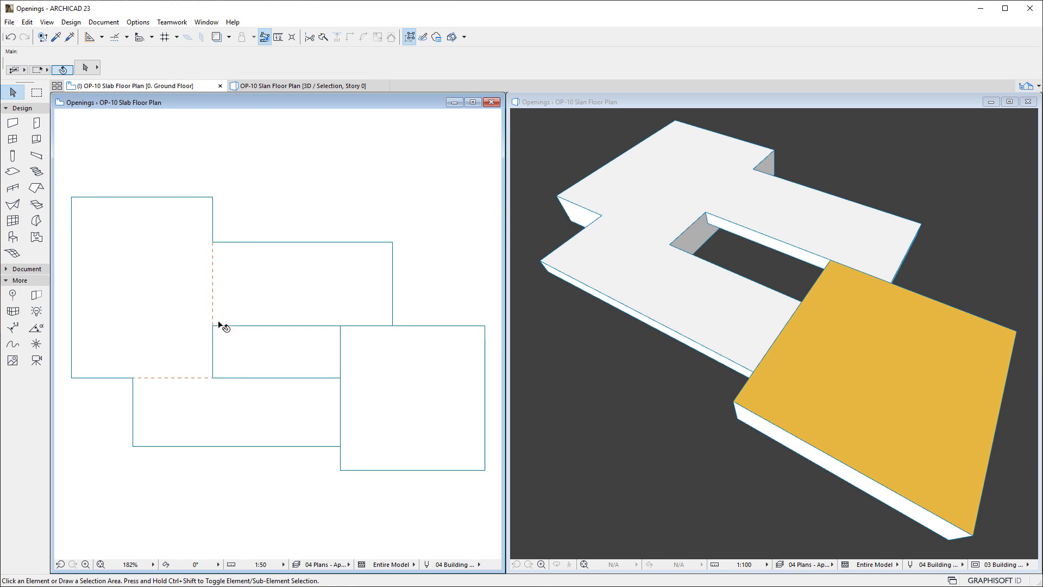
Override the orange slab's top with Paint - Glossy White and link all three surfaces
left_click(857, 349)
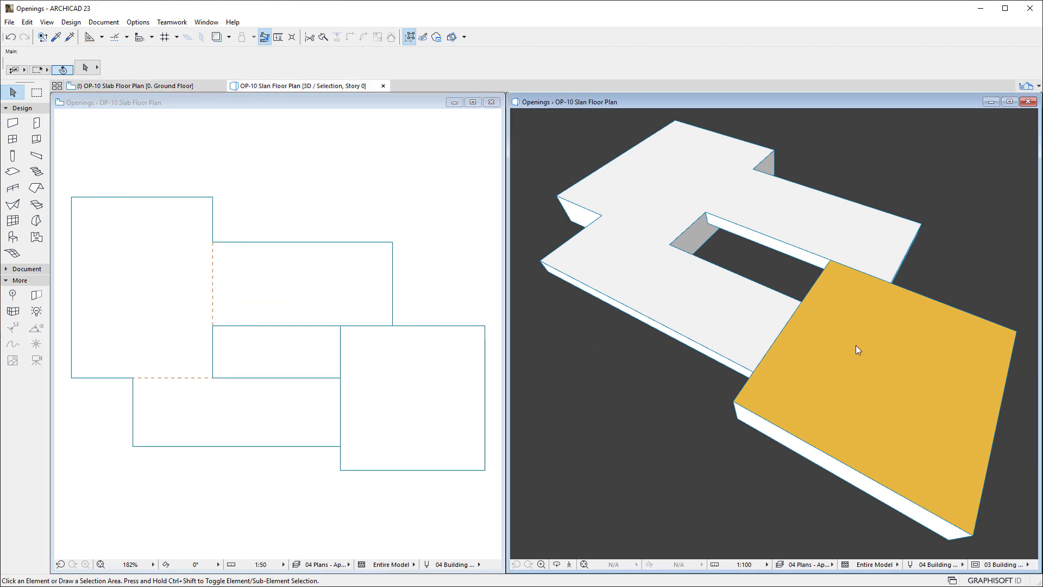
left_click(855, 344)
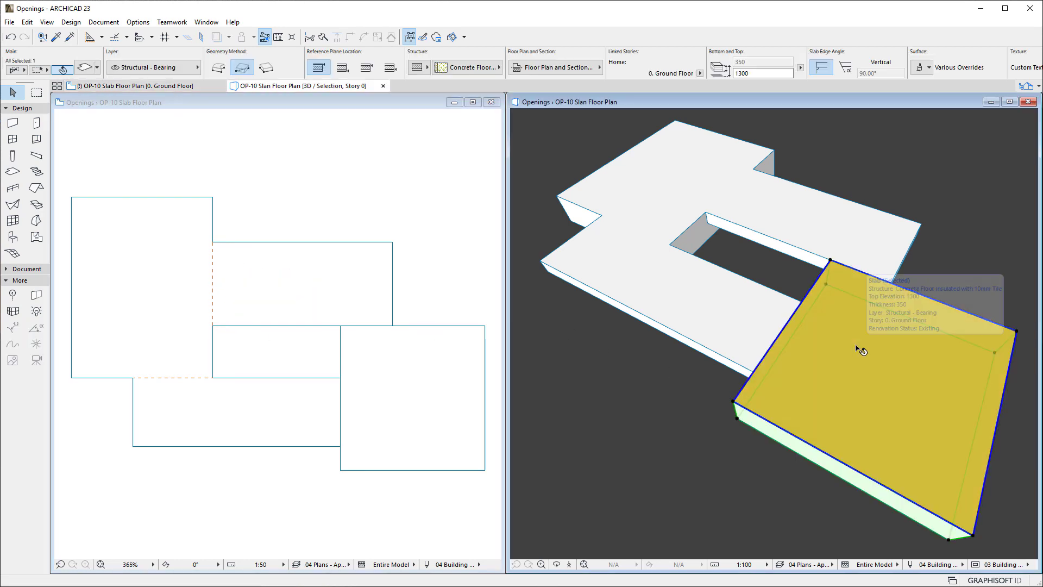
left_click(84, 68)
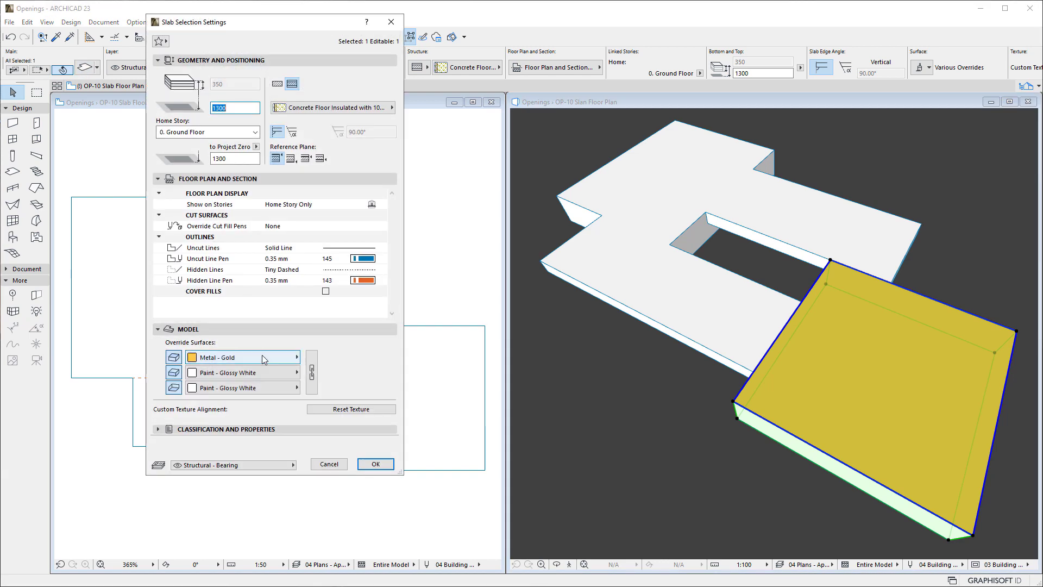
left_click(264, 359)
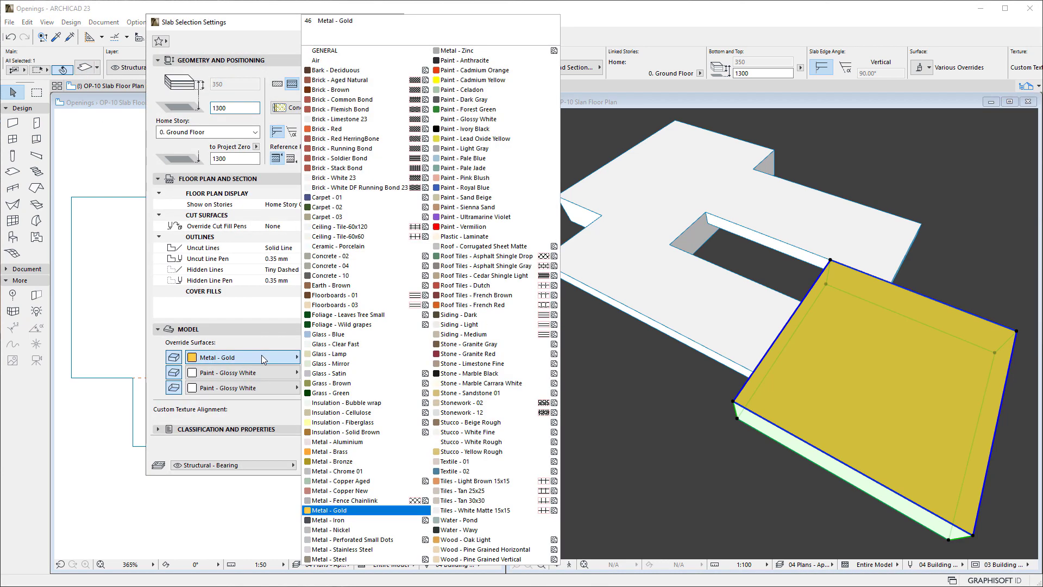
left_click(486, 120)
left_click(311, 380)
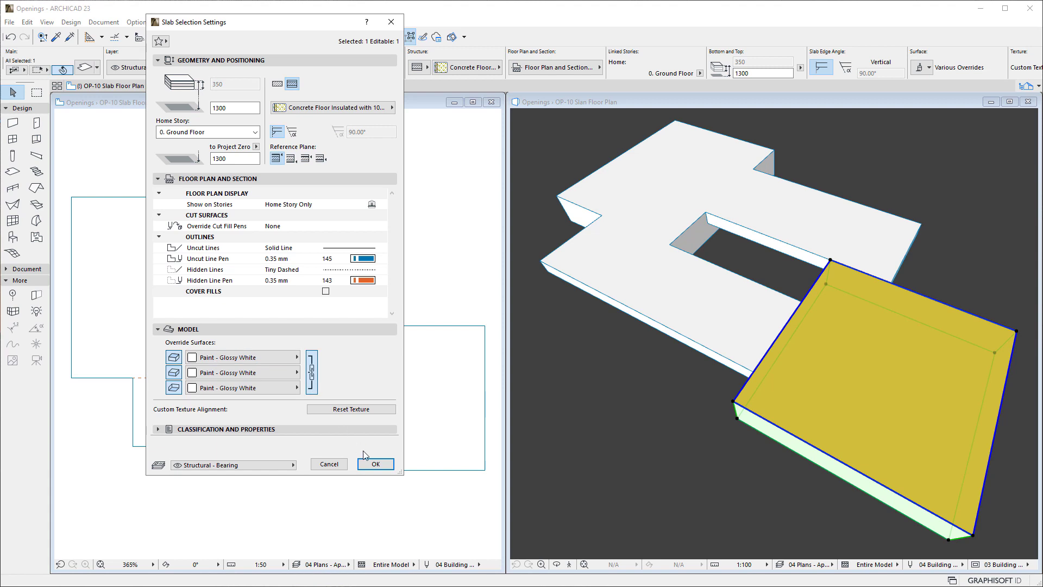
left_click(376, 464)
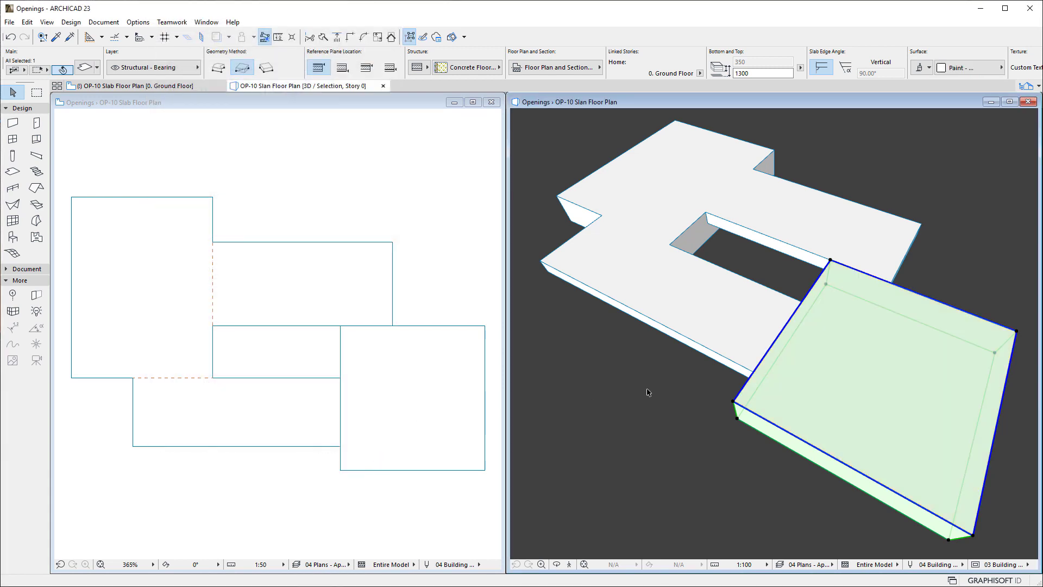
left_click(647, 392)
left_click(470, 276)
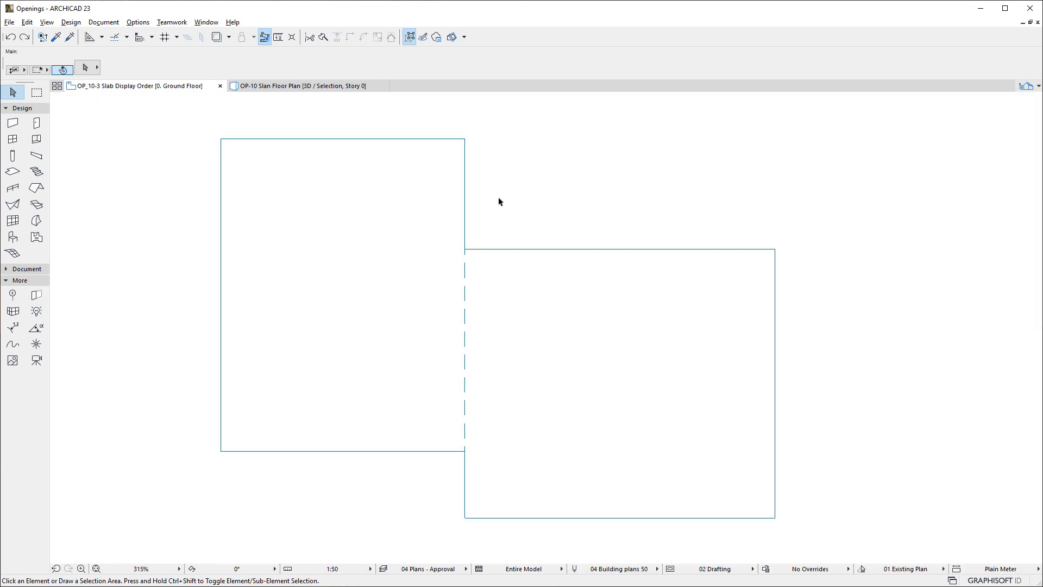
left_click(452, 191)
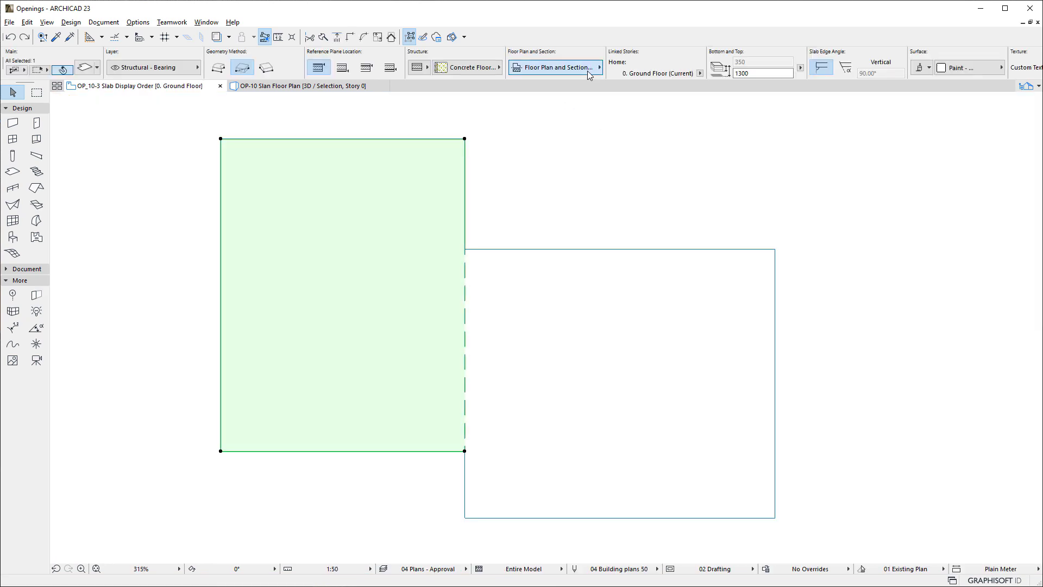
left_click(588, 71)
left_click(757, 141)
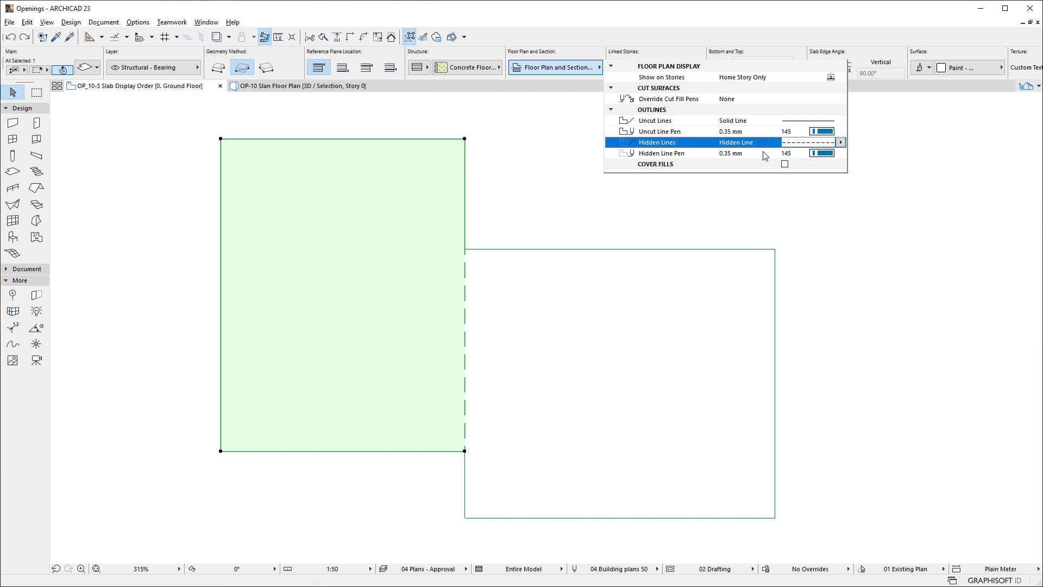
left_click(764, 153)
left_click(724, 189)
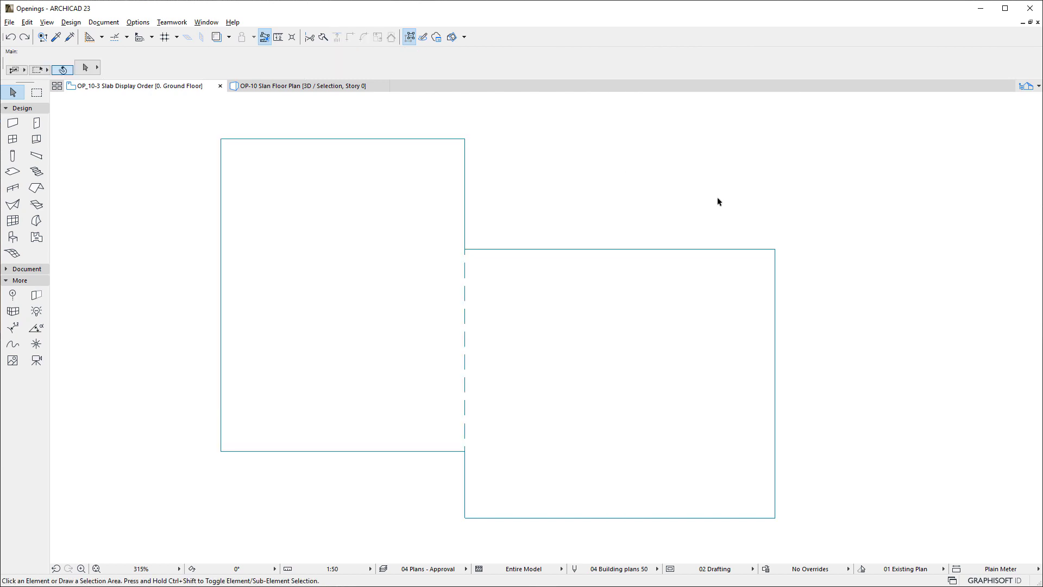
left_click(678, 278)
left_click(571, 75)
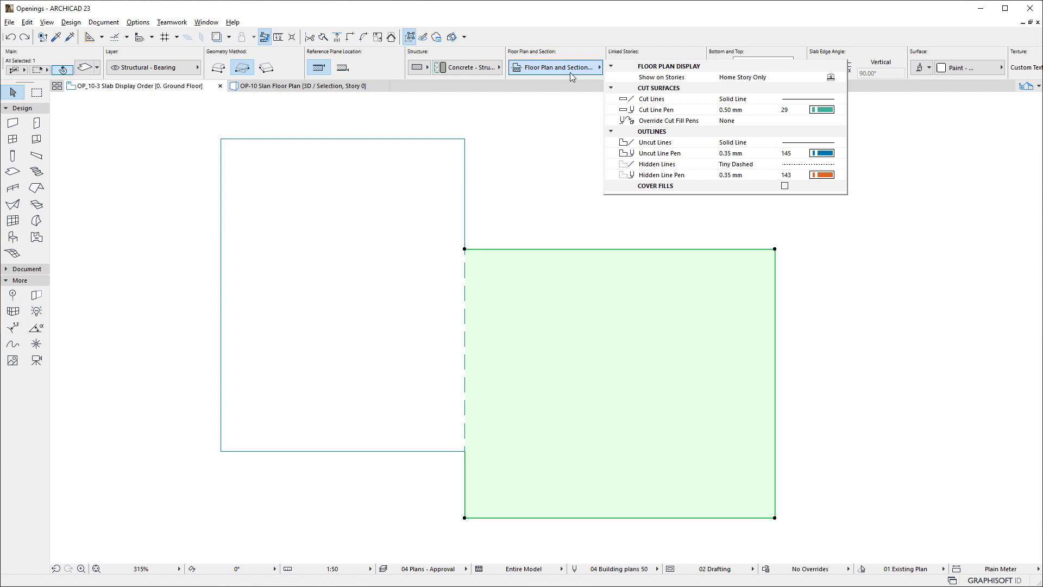
left_click(763, 165)
left_click(763, 175)
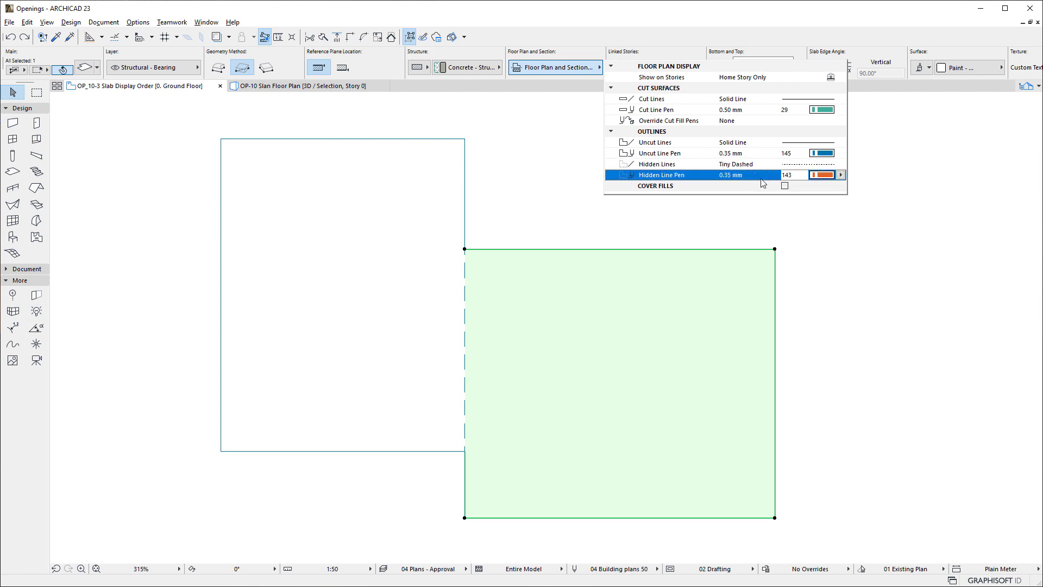
left_click(543, 184)
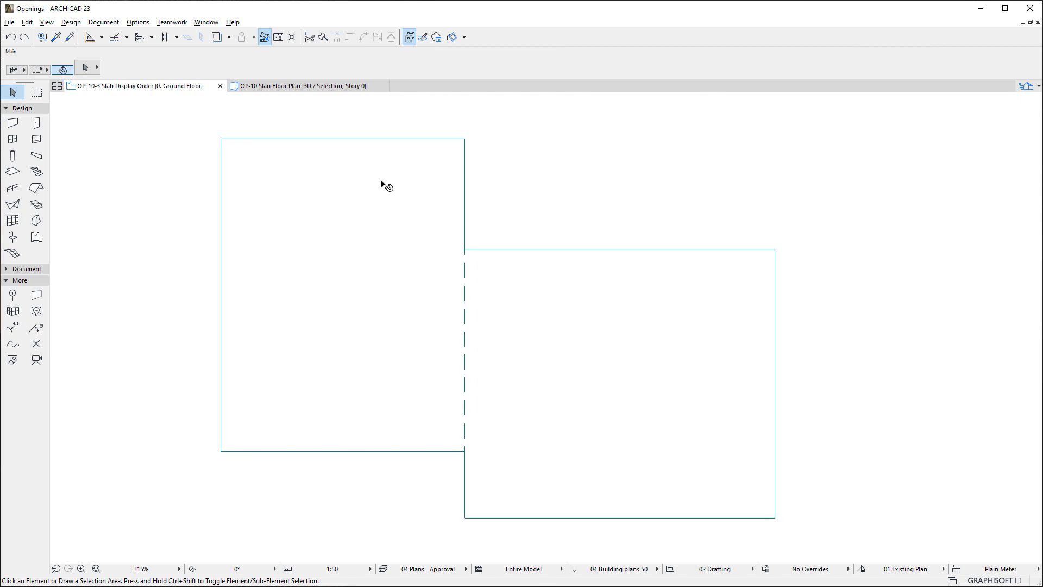
left_click(382, 185)
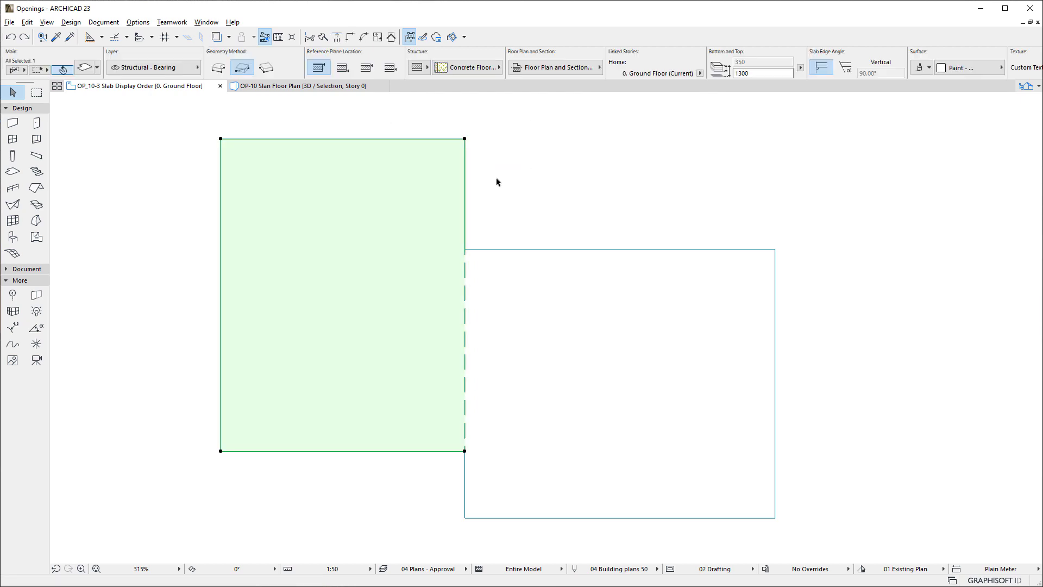
left_click(565, 70)
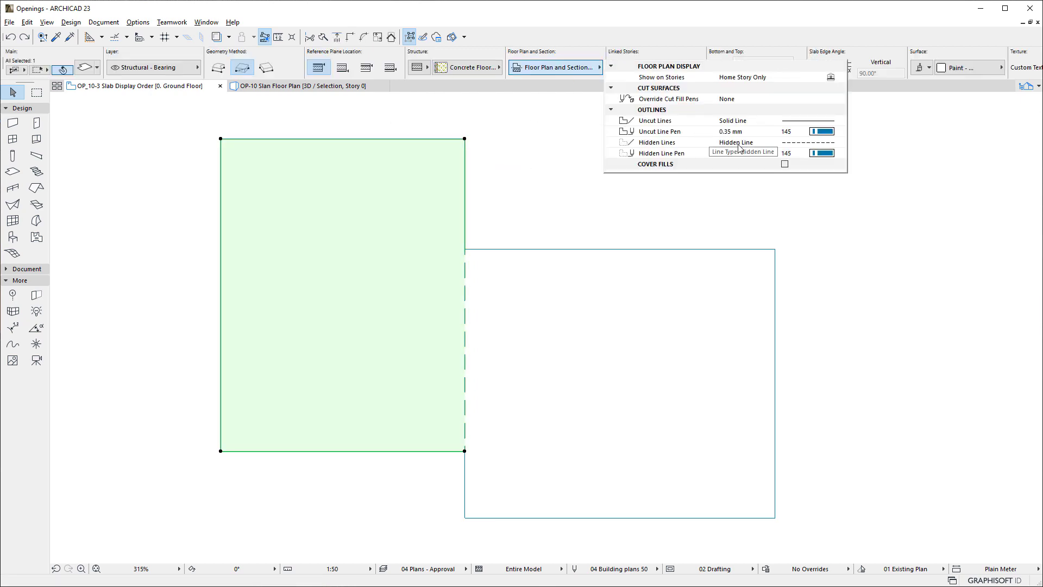
left_click(763, 144)
left_click(763, 153)
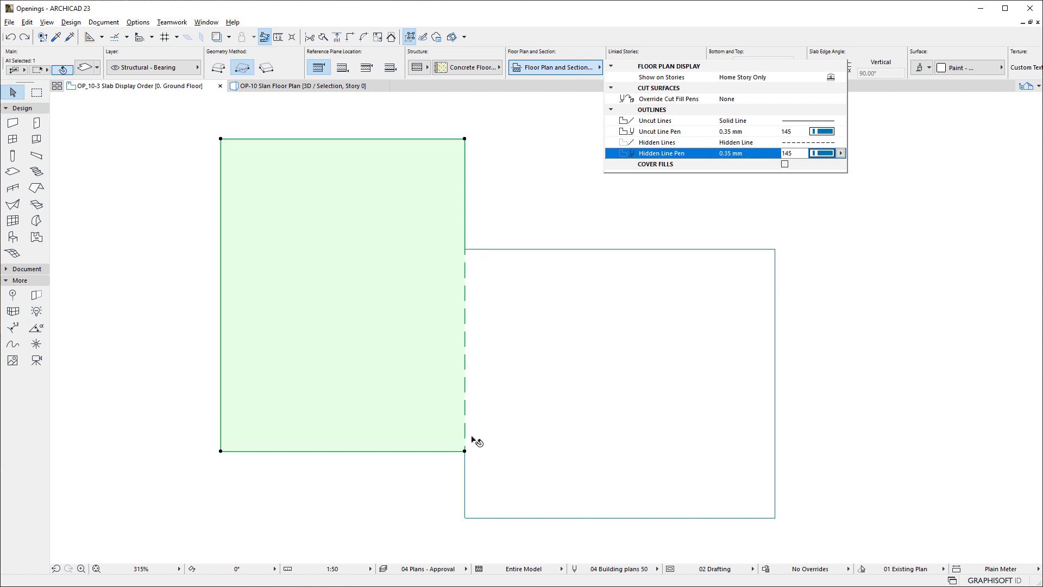
left_click(505, 191)
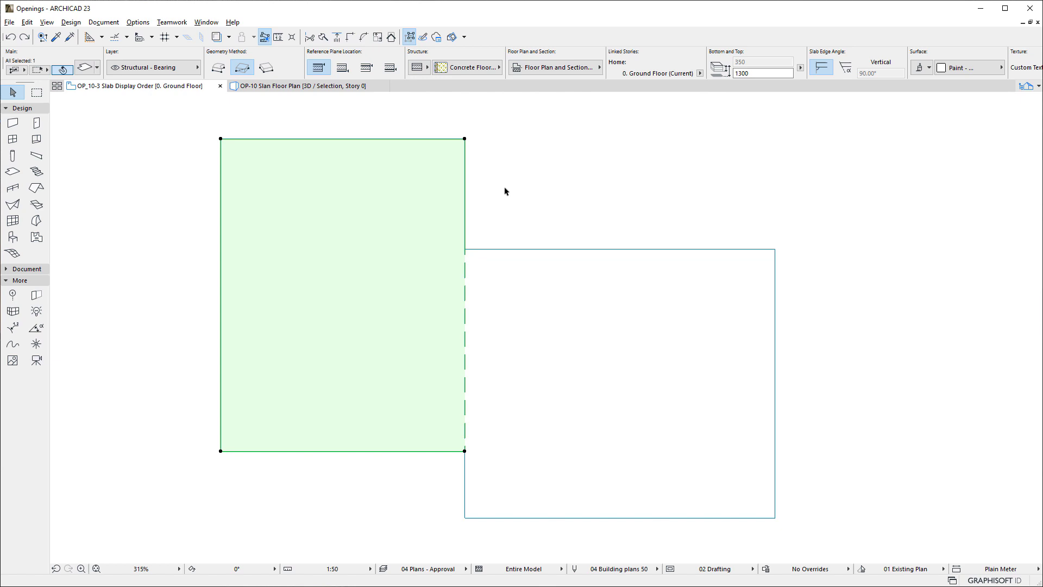
Send the left slab to the back with Display Order > Send to Back
right_click(451, 173)
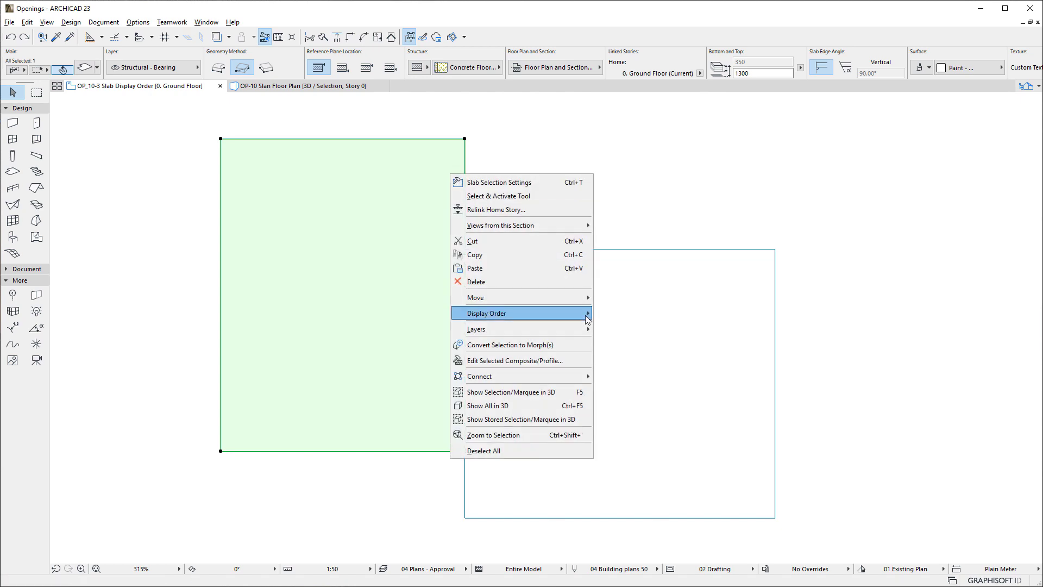
mouse_move(587, 319)
left_click(636, 355)
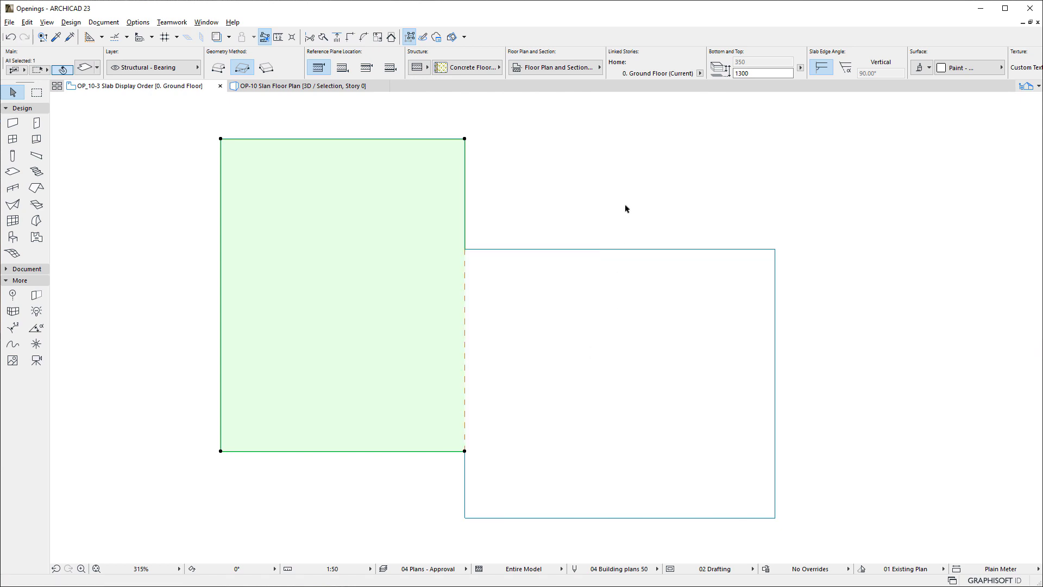
Select the right slab and open its Floor Plan and Section settings in the Info Box
left_click(616, 196)
left_click(630, 302)
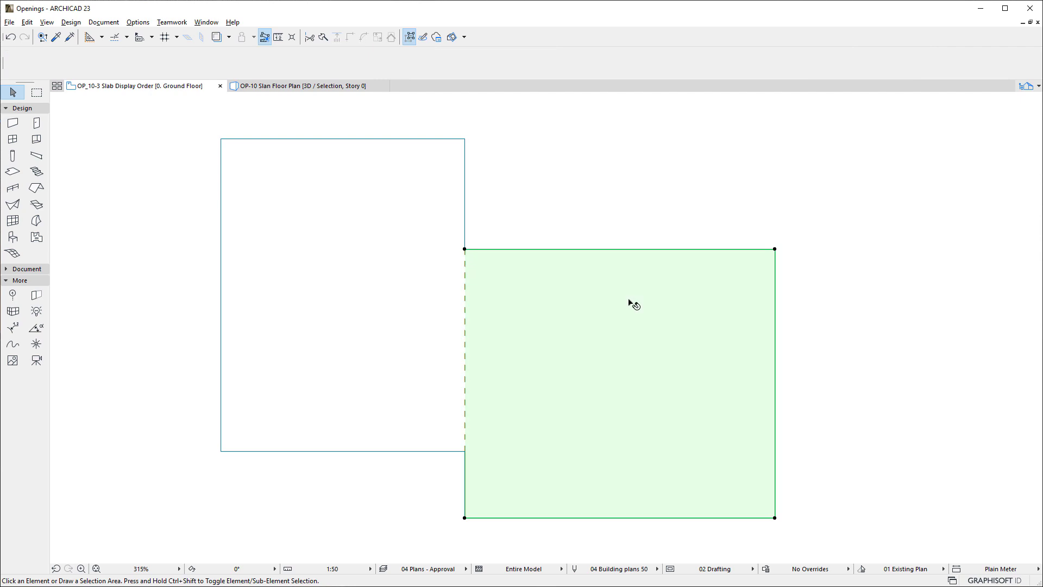
left_click(579, 70)
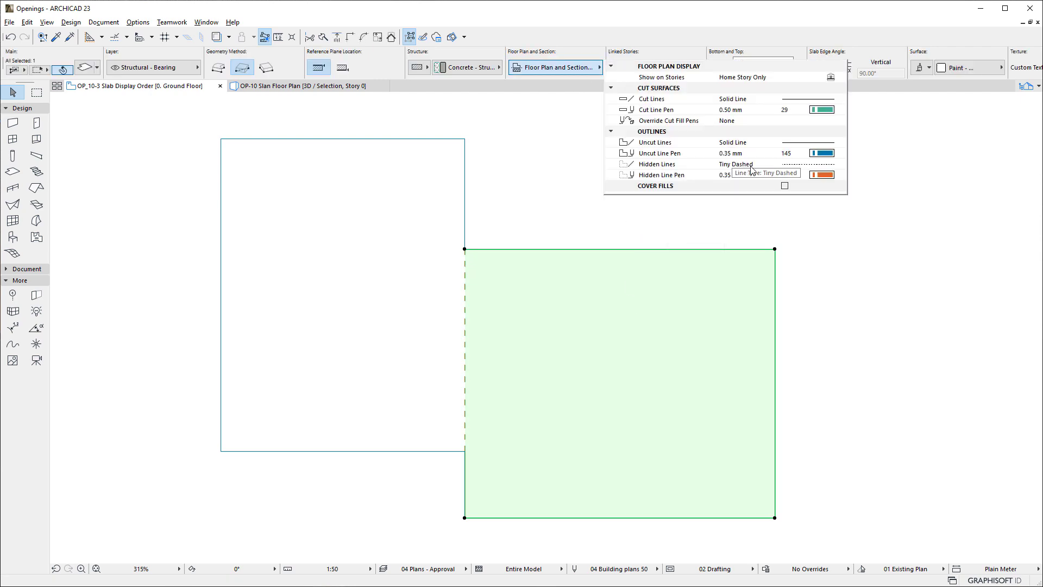